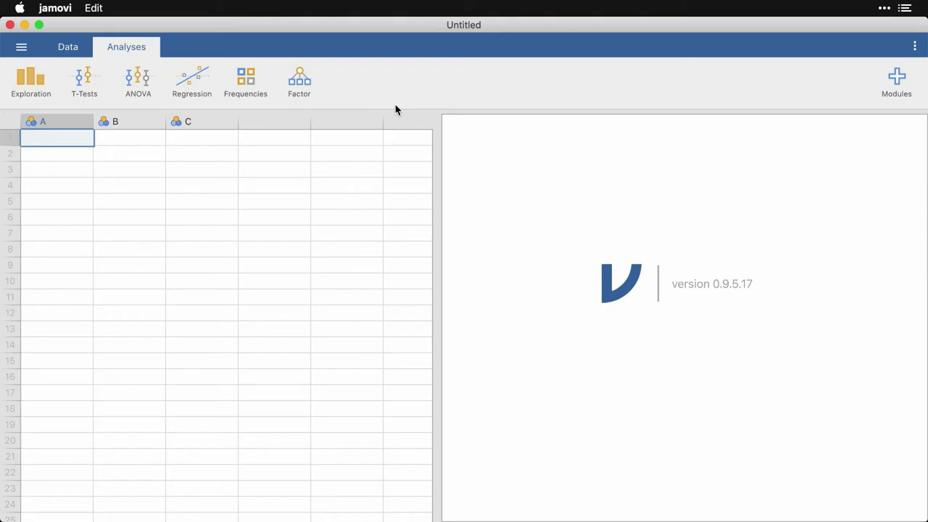
# Step: Add a Exploration > Descriptives analysis, expand its Plots and Statistics sections, then close its options
pyautogui.click(34, 77)
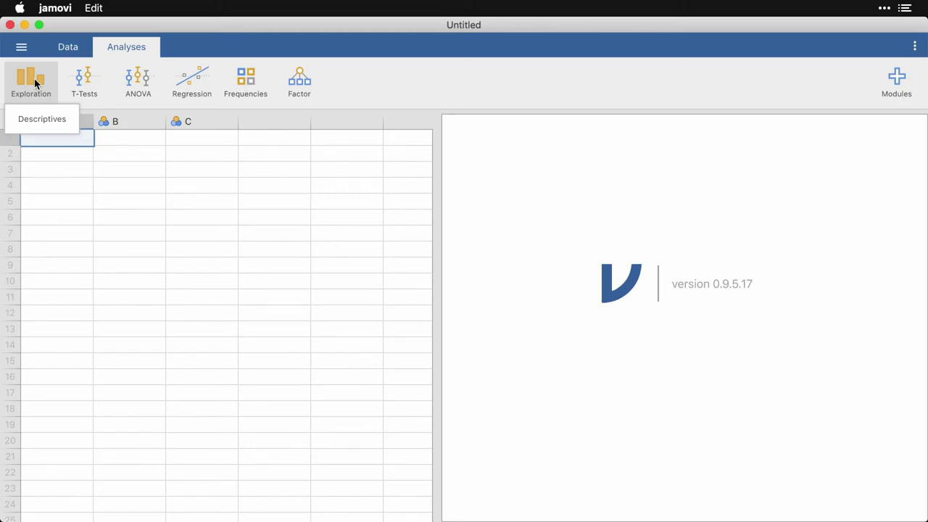
pyautogui.click(49, 119)
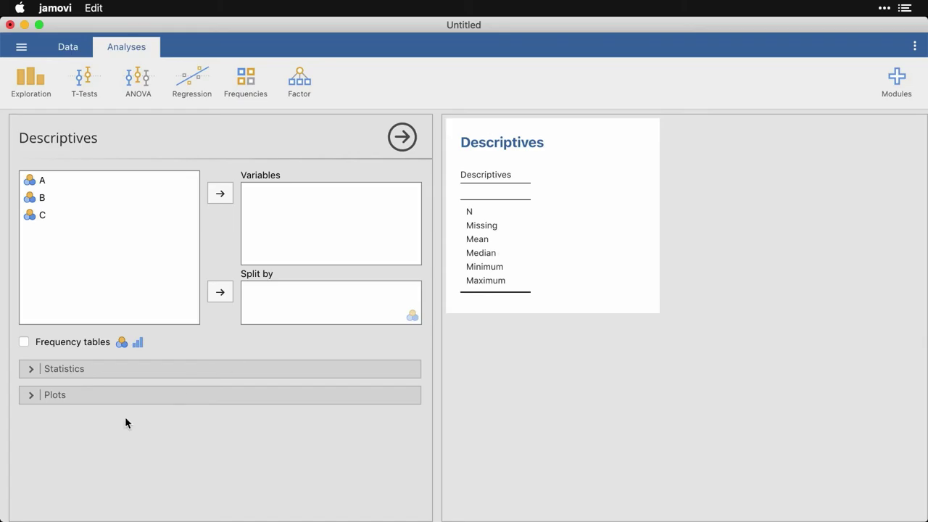
pyautogui.click(28, 395)
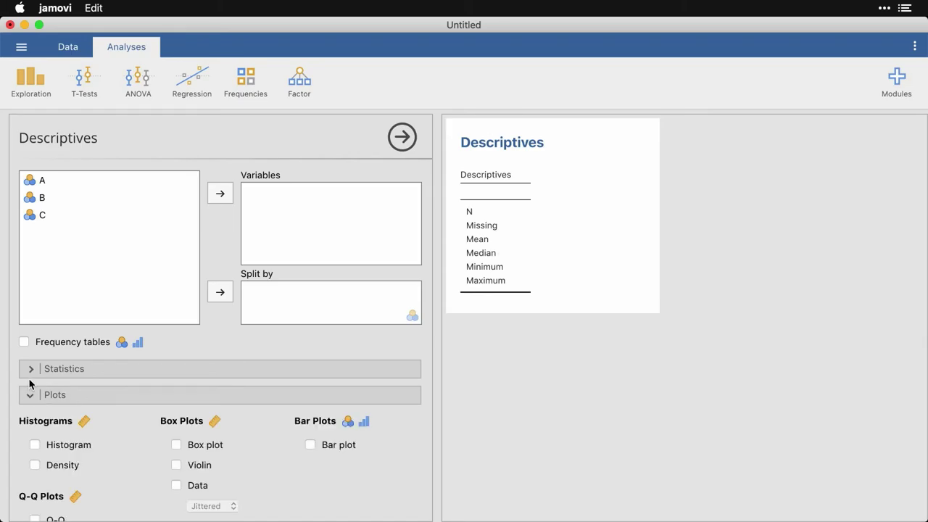
pyautogui.click(29, 376)
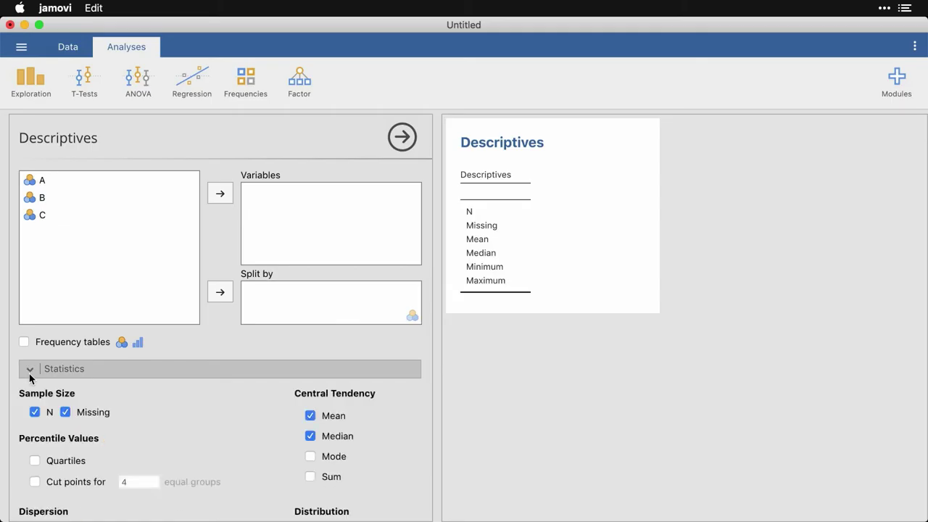
pyautogui.click(401, 138)
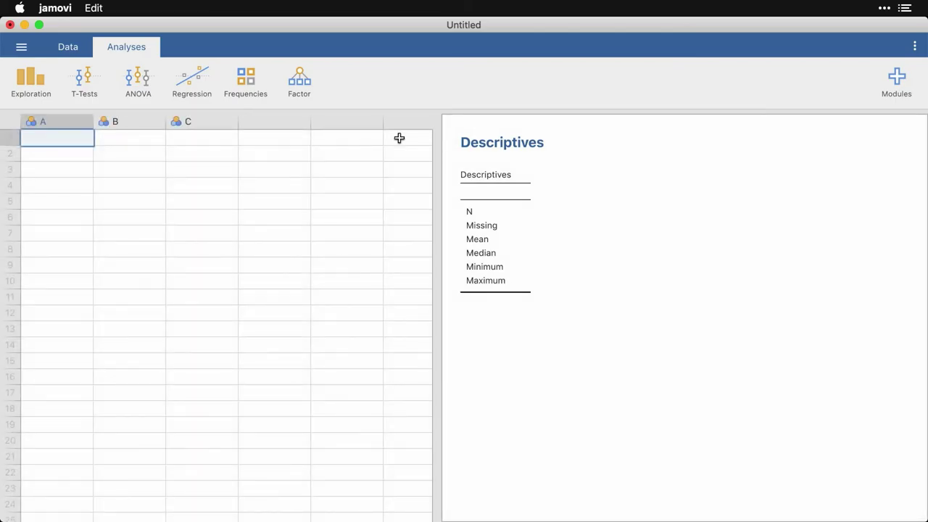
# Step: Browse the T-Tests, ANOVA, Regression, Frequencies and Factor analysis menus, leaving Factor open
pyautogui.click(89, 84)
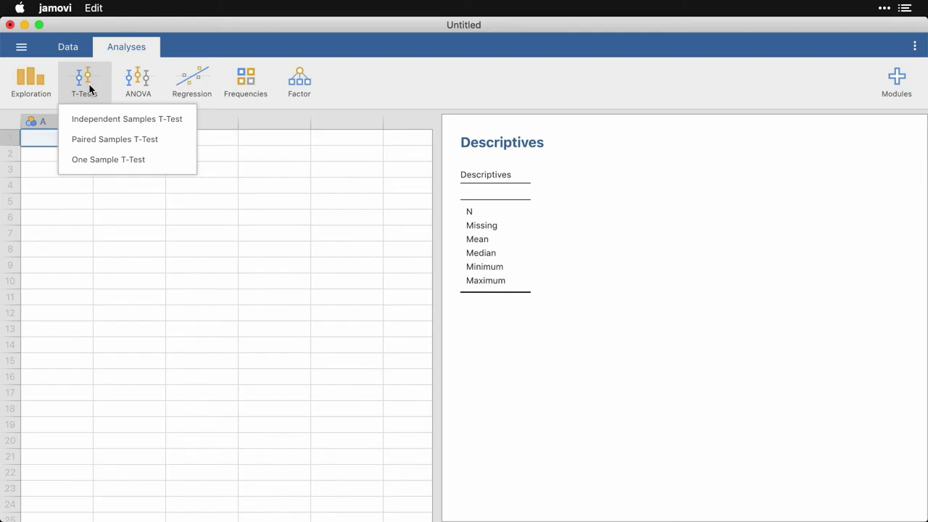
pyautogui.click(145, 77)
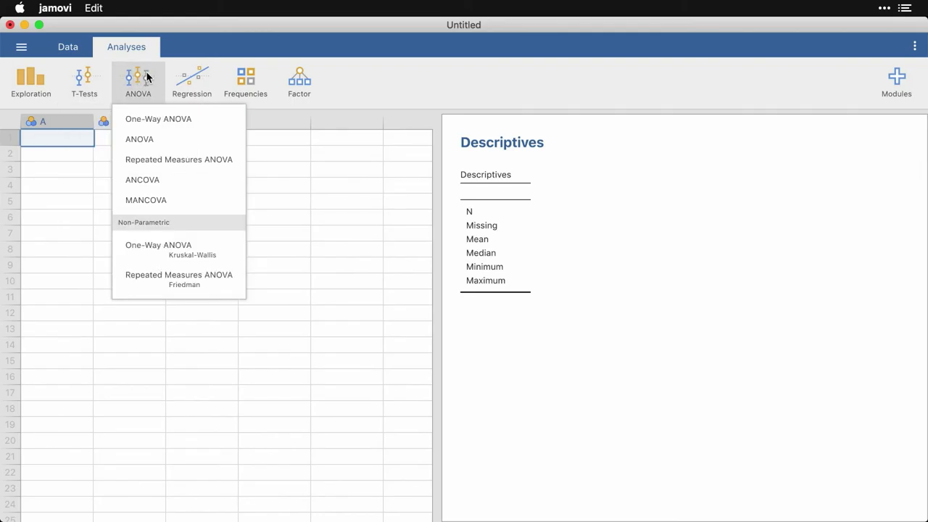
pyautogui.click(194, 81)
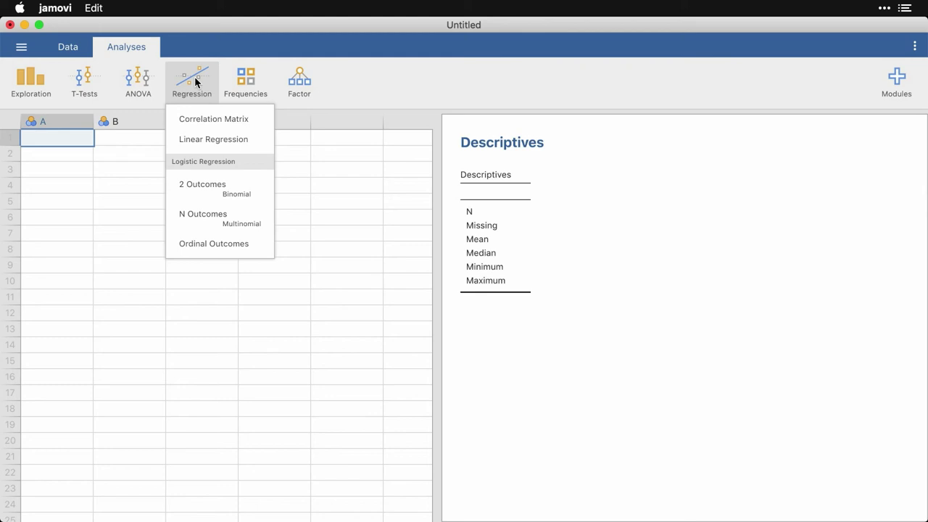
pyautogui.click(245, 83)
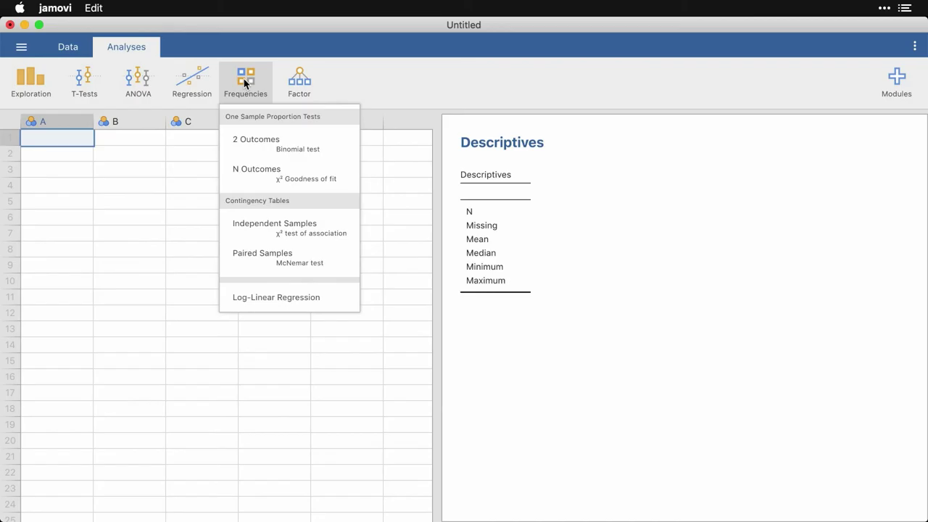
pyautogui.click(299, 85)
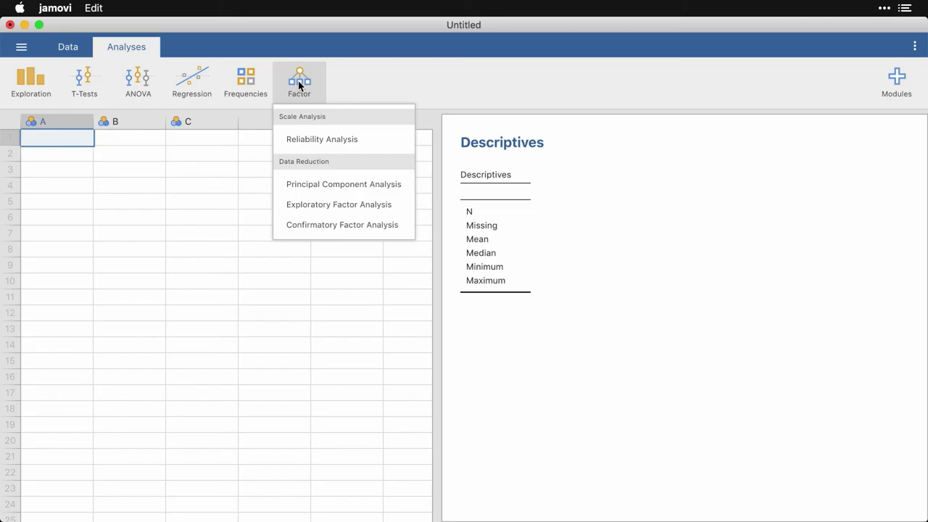
pyautogui.click(377, 88)
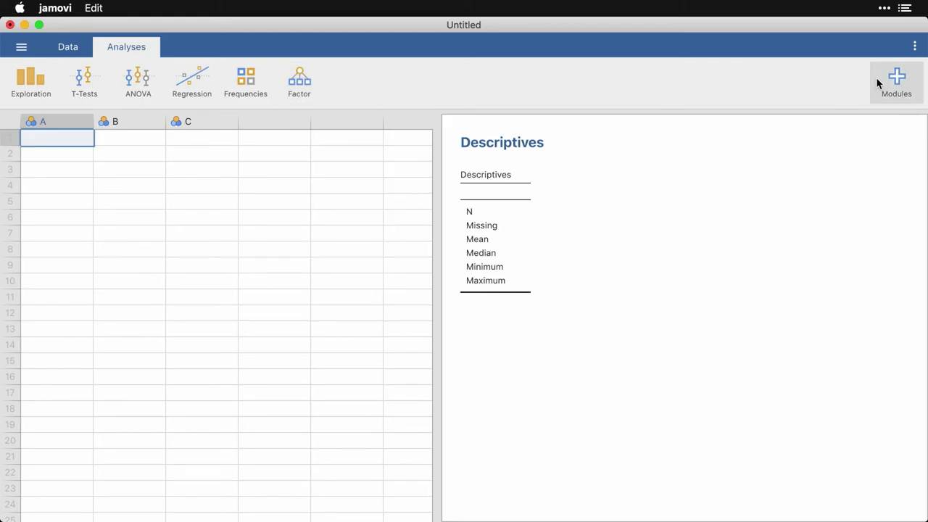
pyautogui.click(901, 81)
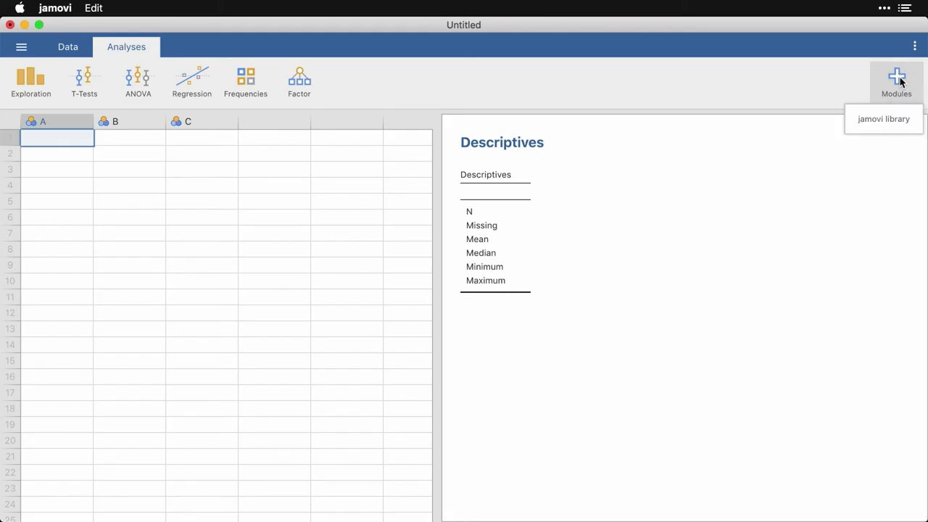
pyautogui.click(898, 126)
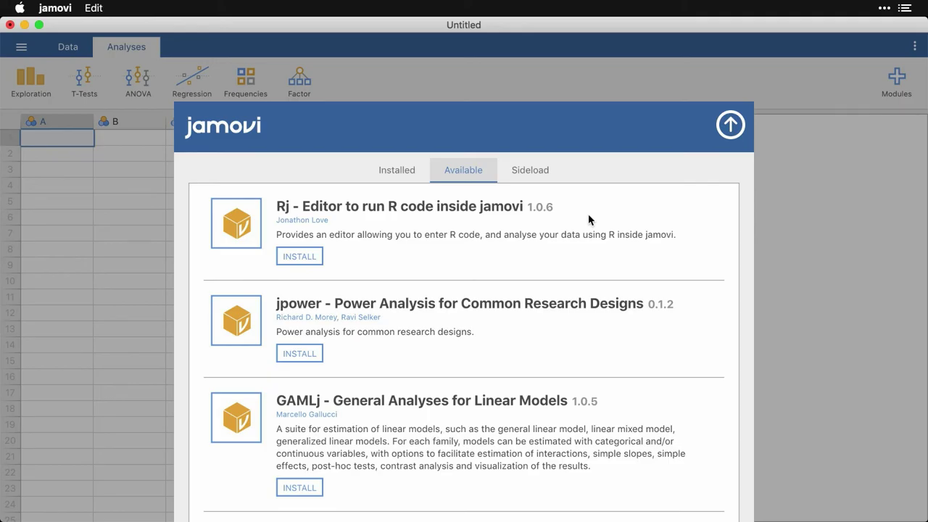
pyautogui.scroll(-6, 589, 219)
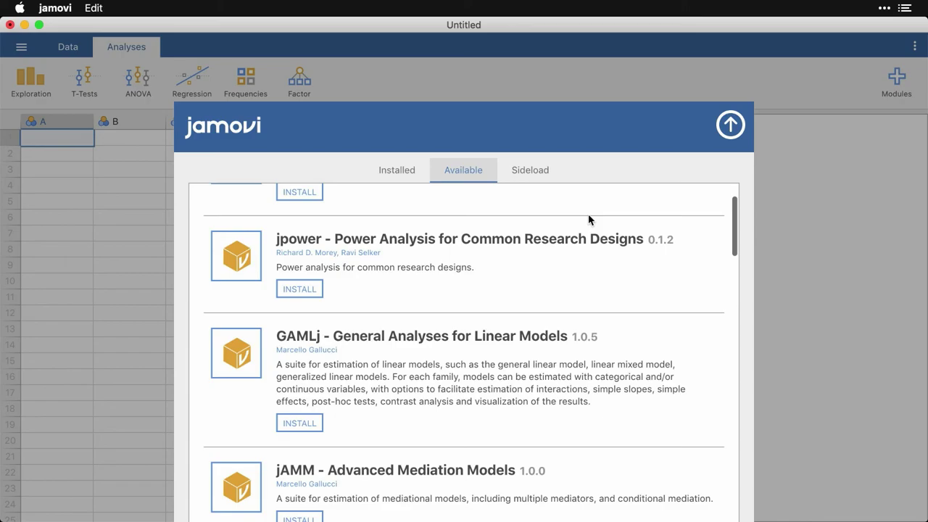
pyautogui.scroll(-2, 589, 219)
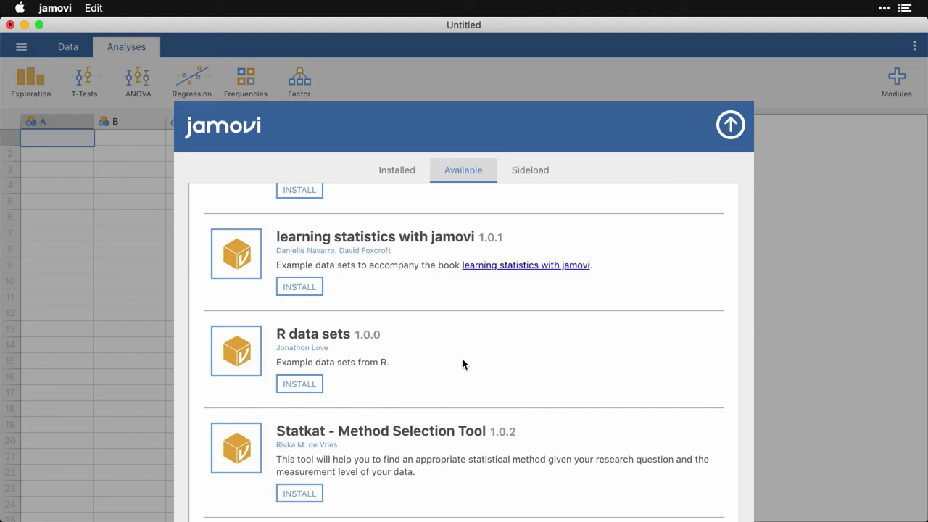
pyautogui.click(731, 127)
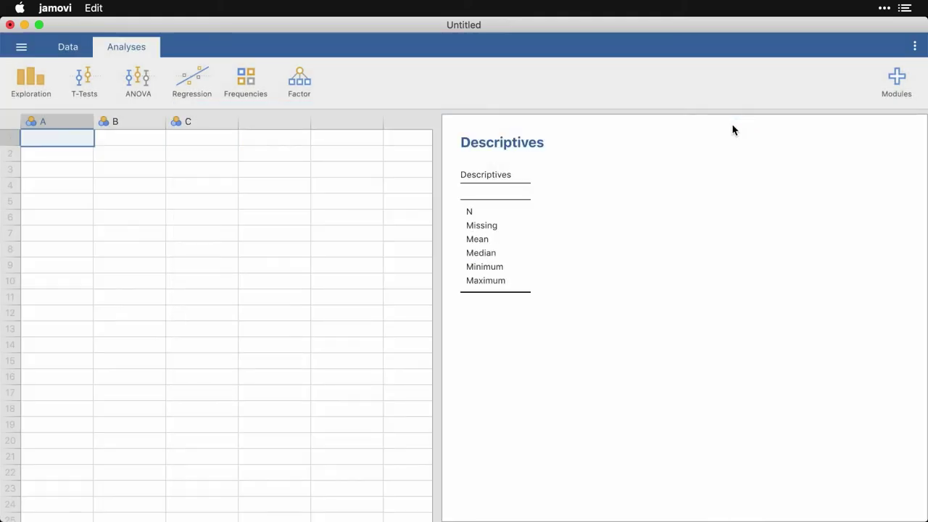
# Step: In the Data tools, keep variable A's data type as Integer and collapse its setup panel
pyautogui.click(65, 49)
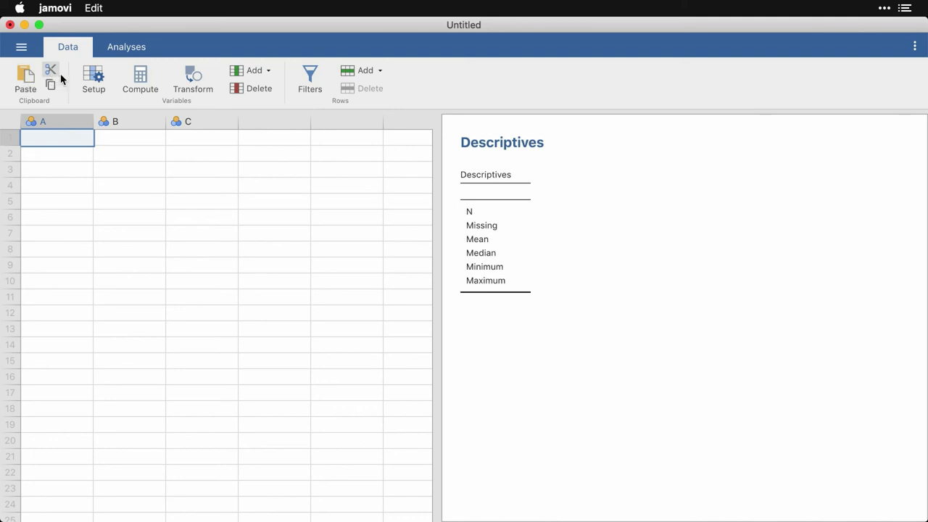
pyautogui.click(93, 82)
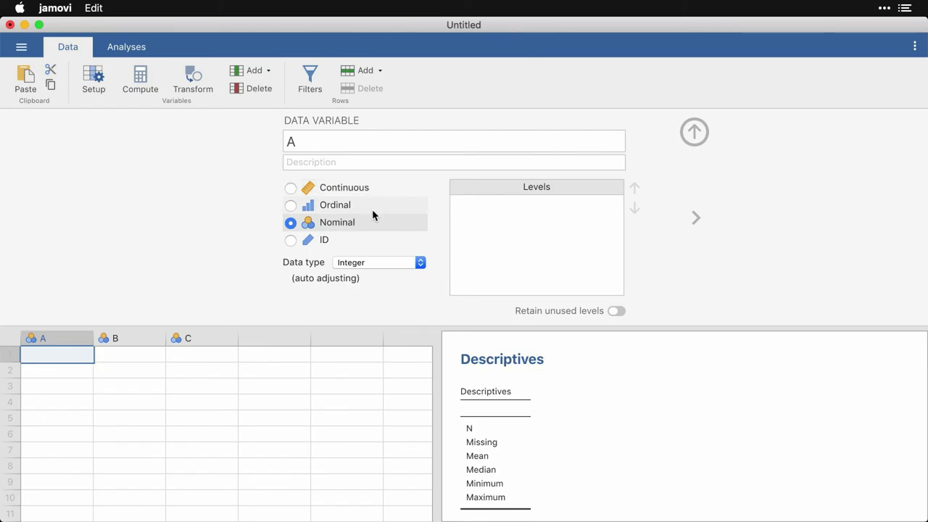
pyautogui.click(401, 269)
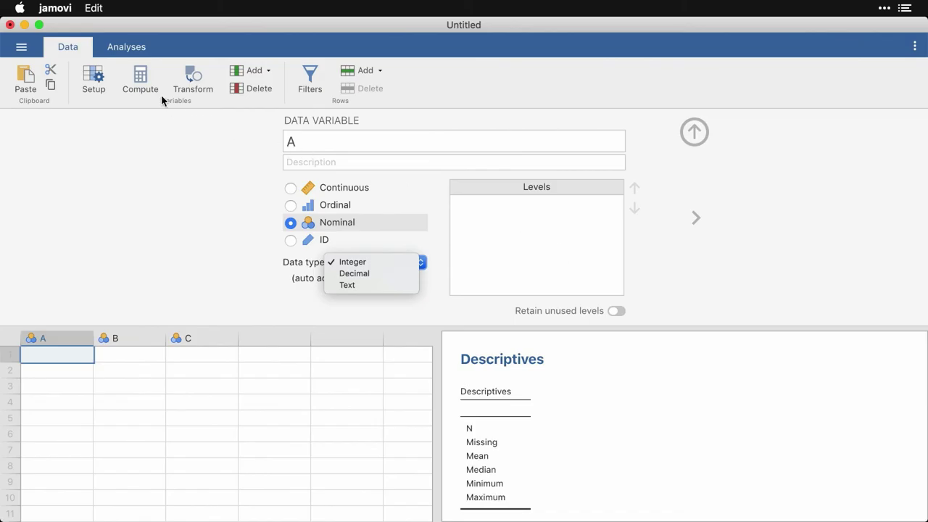
pyautogui.click(693, 134)
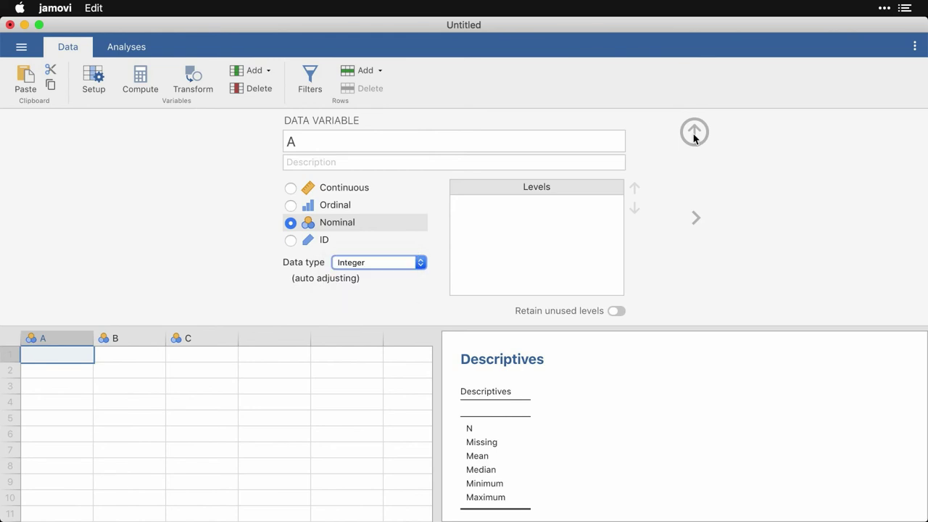
pyautogui.click(692, 134)
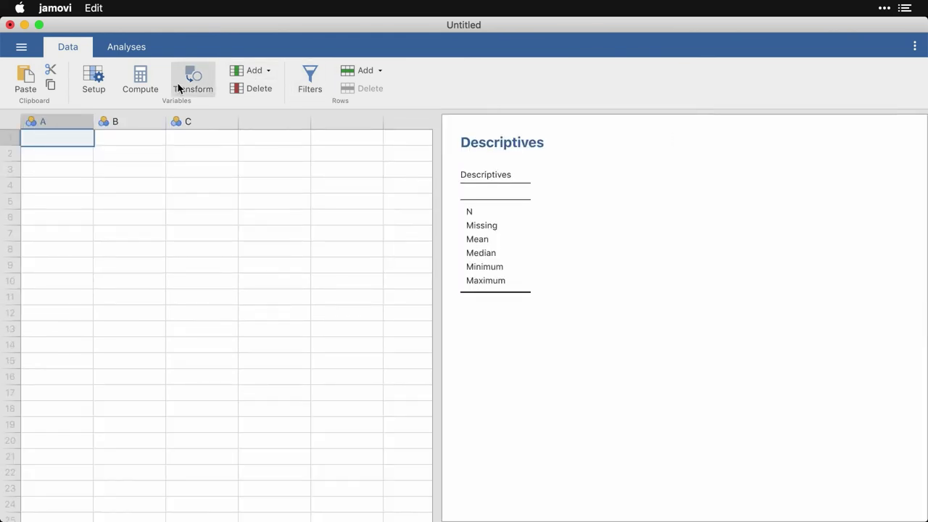
# Step: Create computed variable B (2), transformed variable B (2) (2), and row filter Filter 1
pyautogui.click(144, 79)
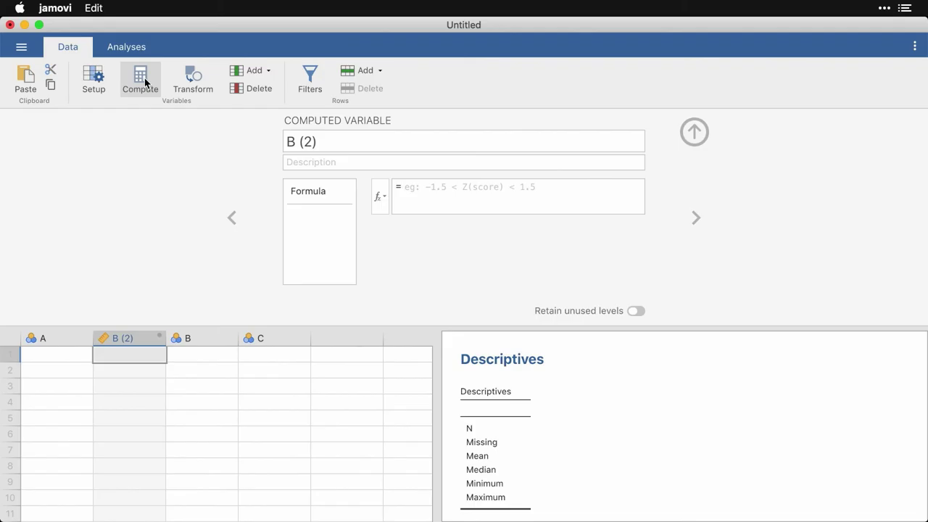
pyautogui.click(189, 76)
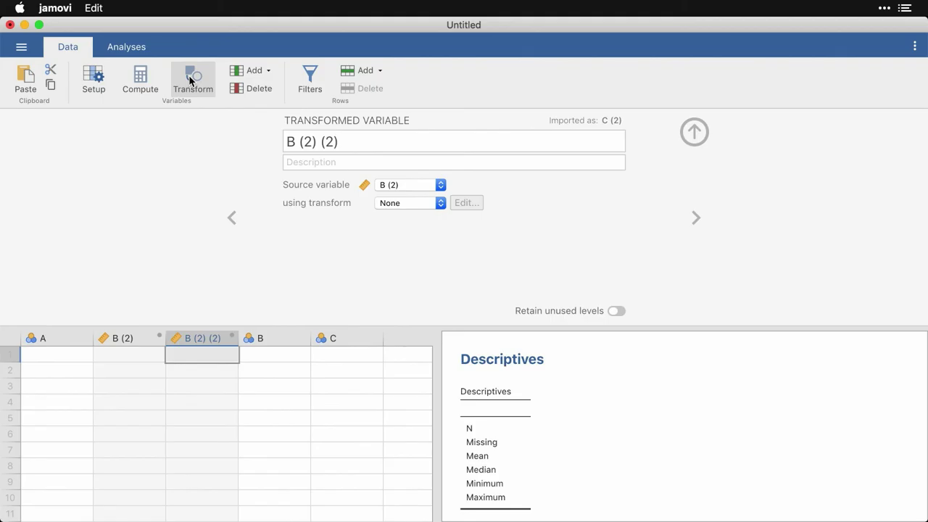
pyautogui.click(271, 73)
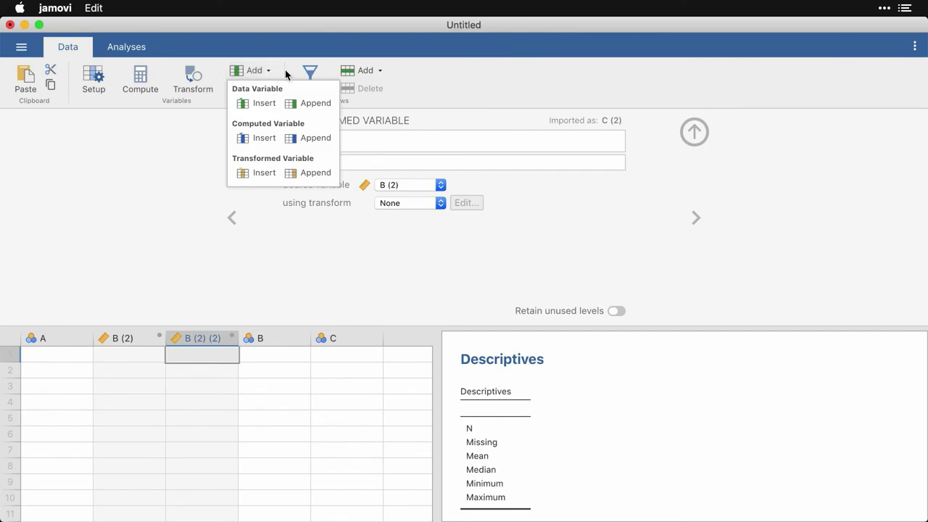
pyautogui.click(312, 71)
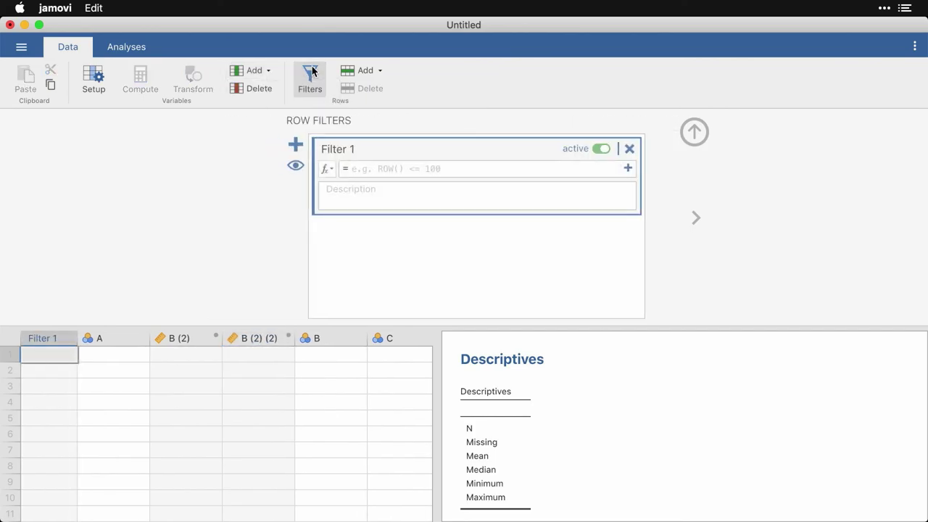
pyautogui.click(384, 71)
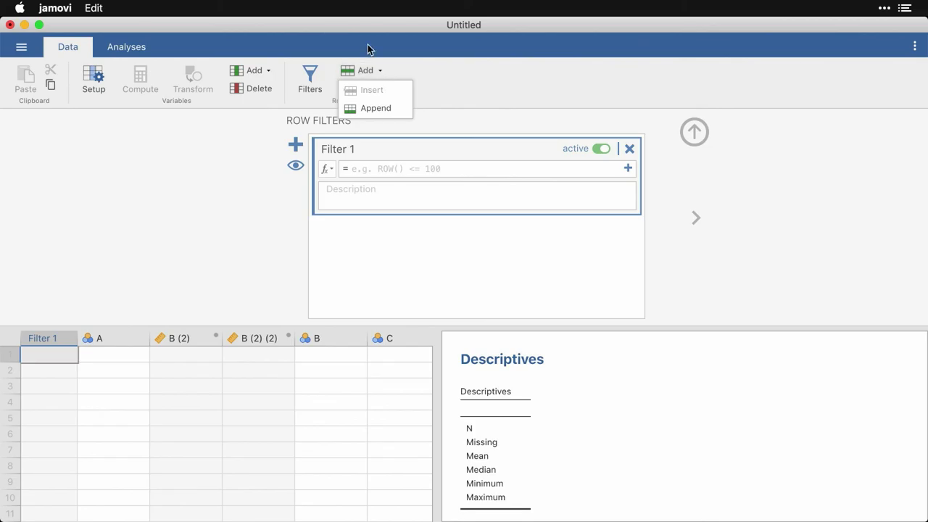
pyautogui.click(367, 49)
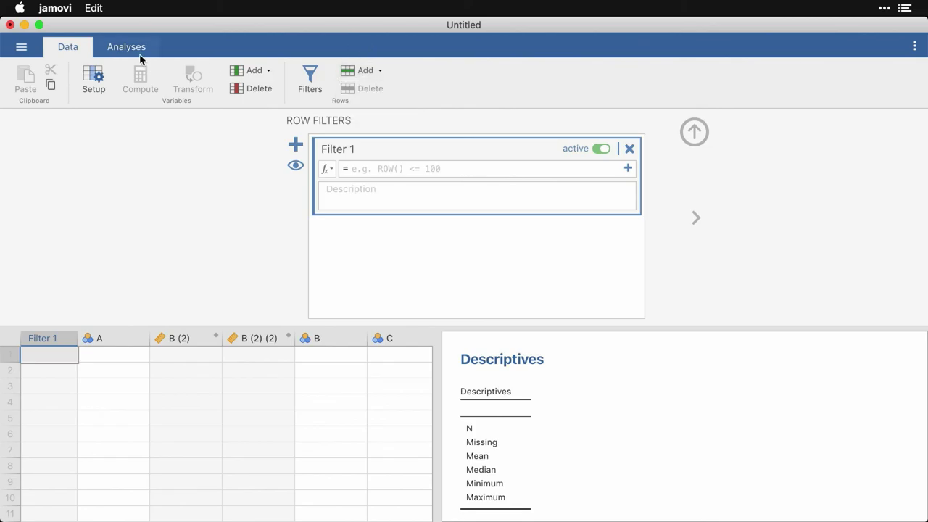
pyautogui.click(22, 49)
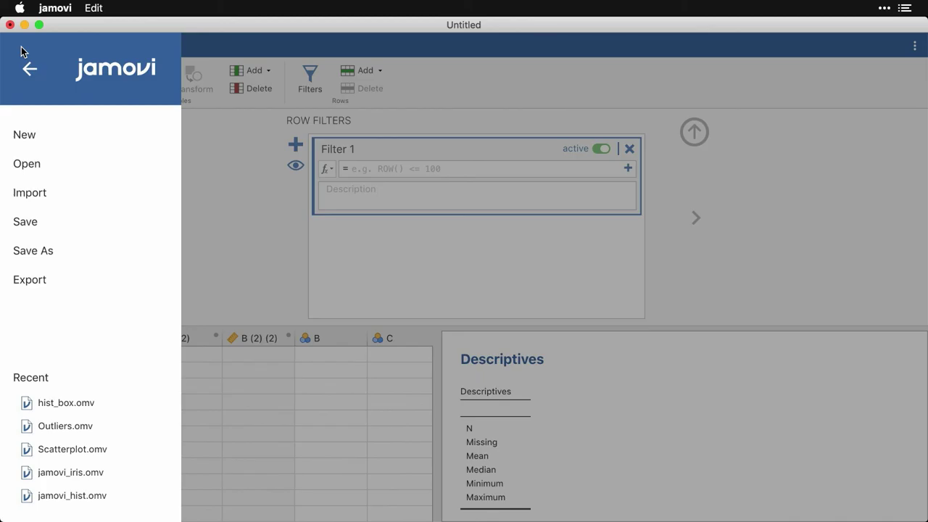
pyautogui.click(352, 41)
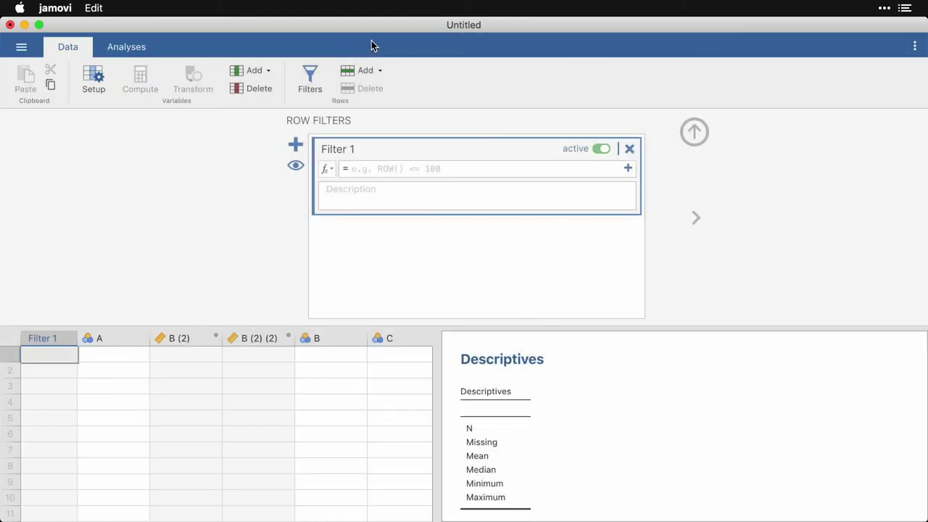
# Step: Review settings, keeping plot theme Default and palette jmv, and briefly open the Screen Capture Tool
pyautogui.click(914, 47)
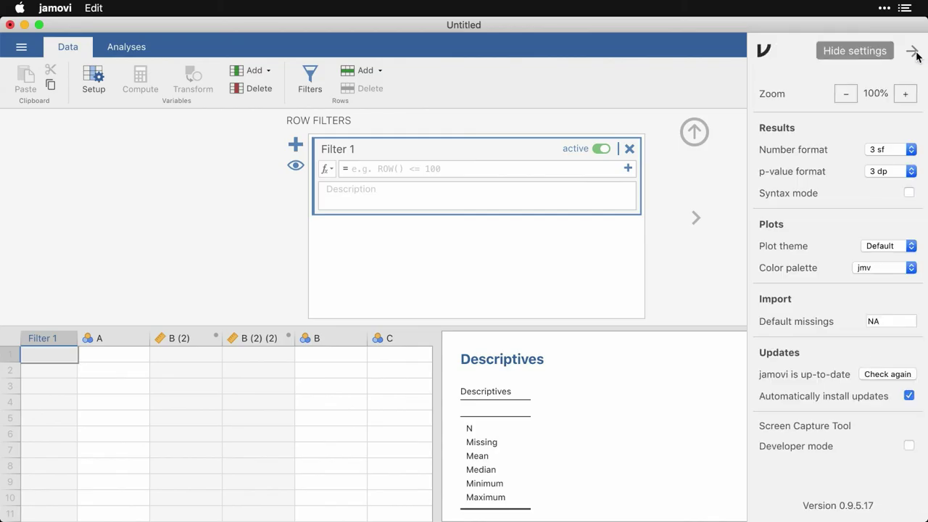
pyautogui.click(910, 247)
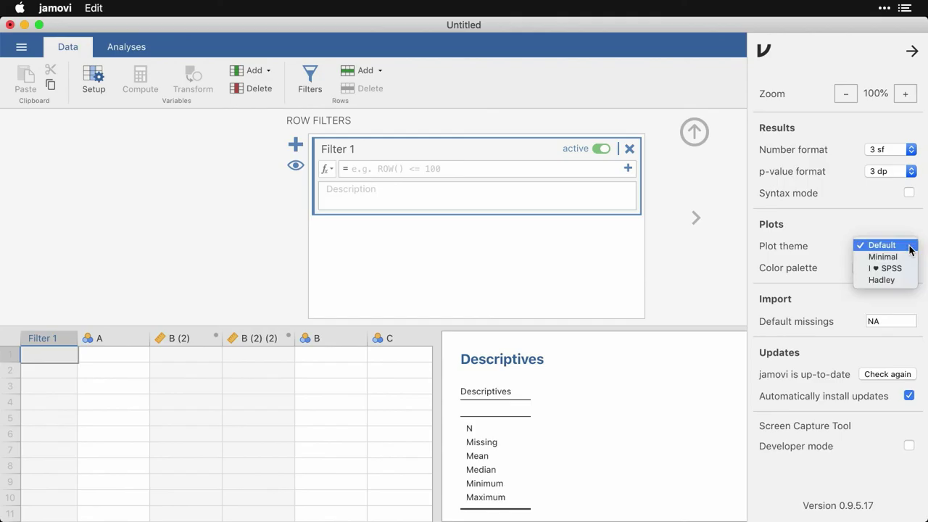
pyautogui.click(910, 247)
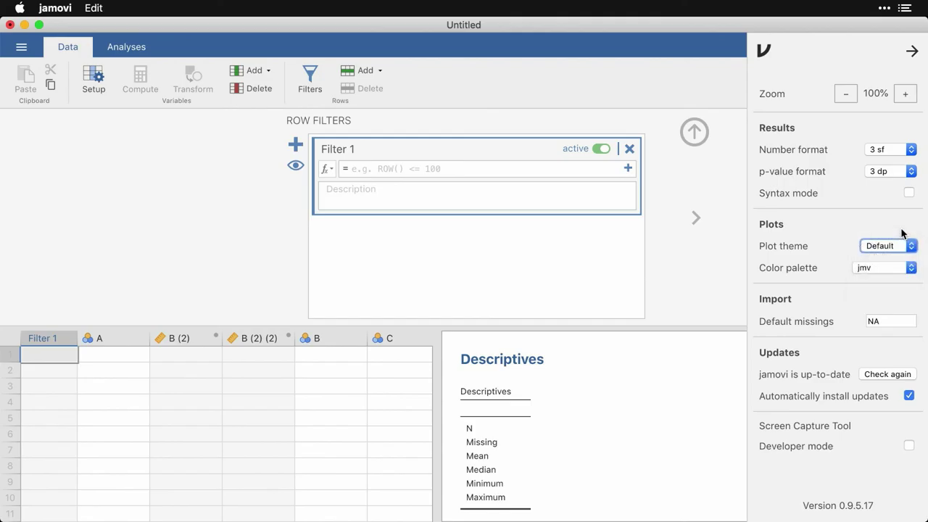
pyautogui.click(910, 269)
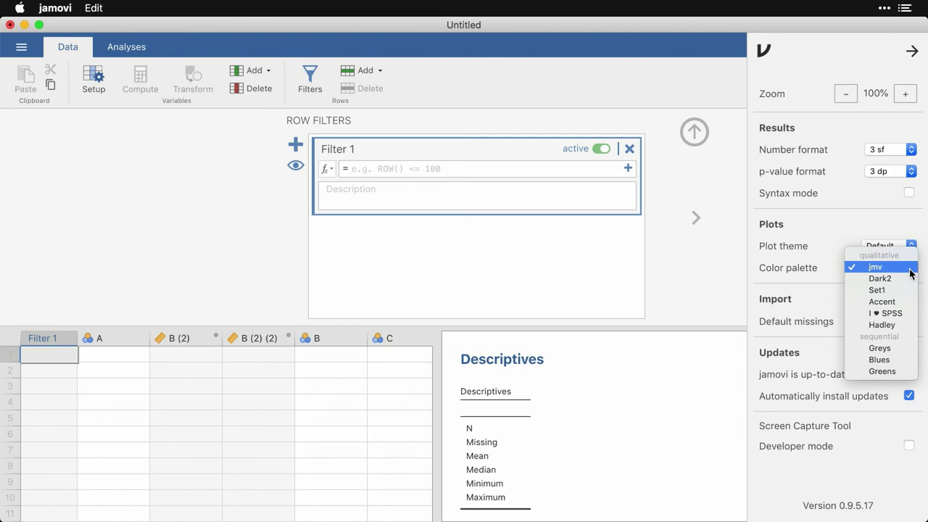
pyautogui.click(820, 269)
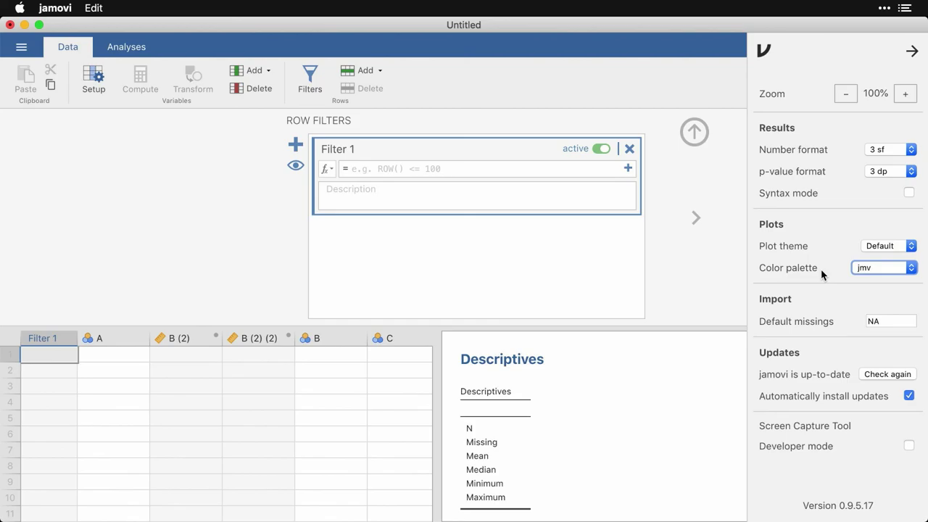
pyautogui.click(851, 427)
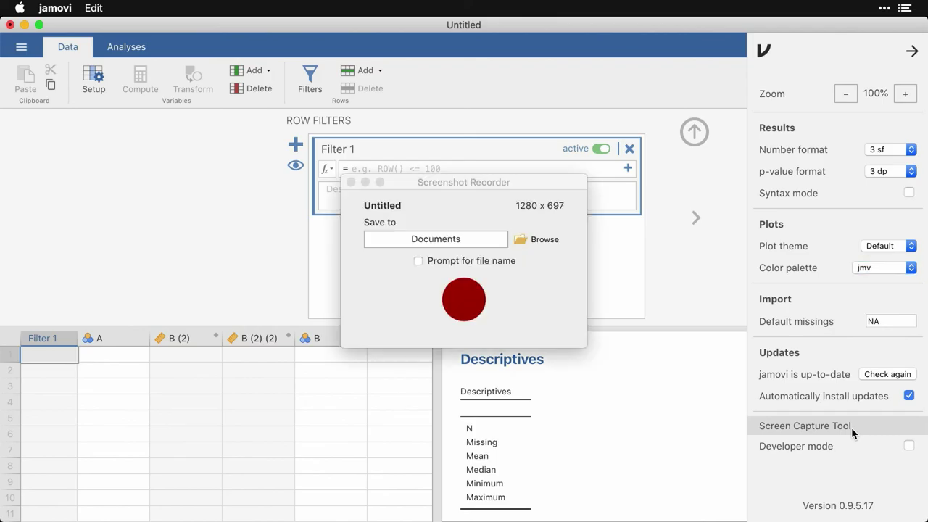
pyautogui.click(351, 183)
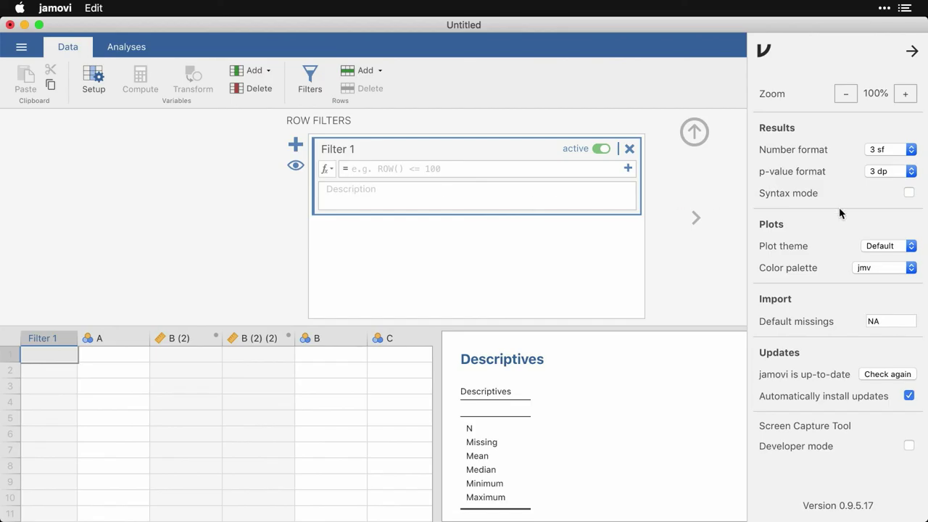
# Step: Turn on Syntax mode to show jmv::descriptives R code, and collapse the Row Filters panel
pyautogui.click(909, 194)
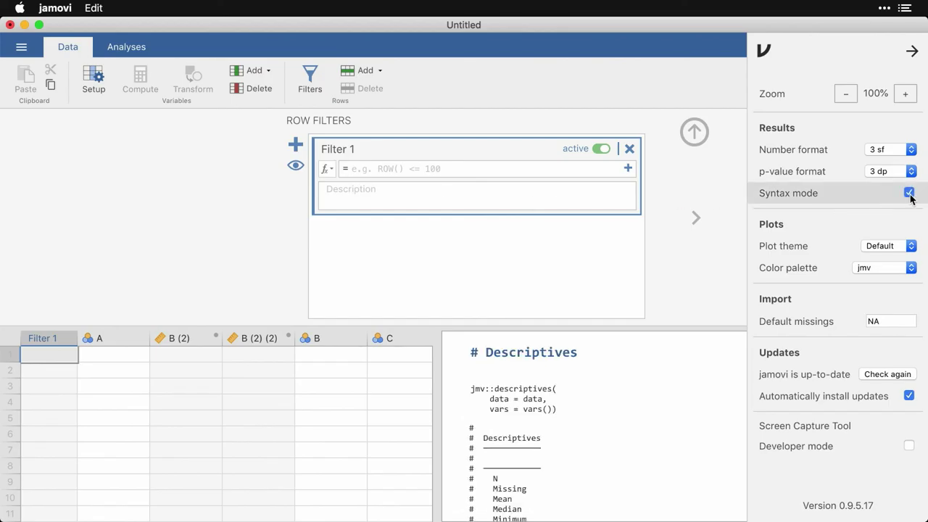
pyautogui.click(695, 136)
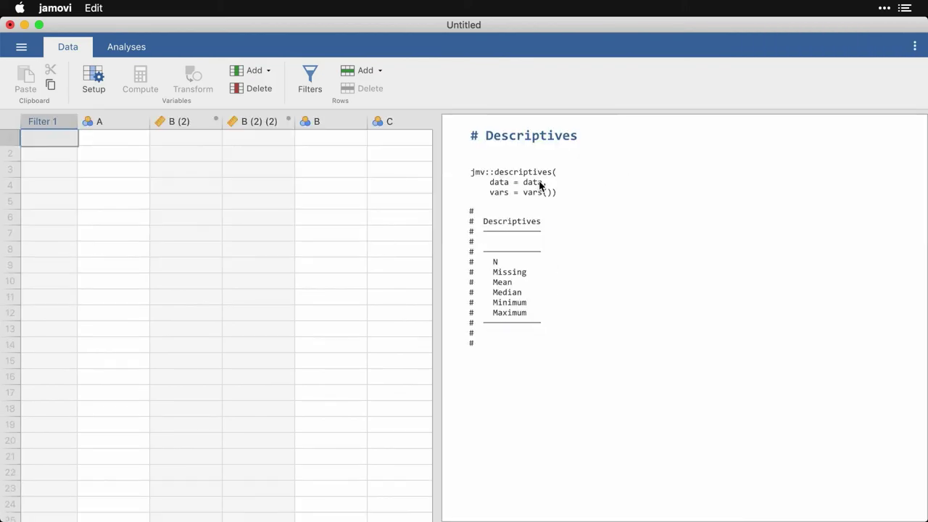